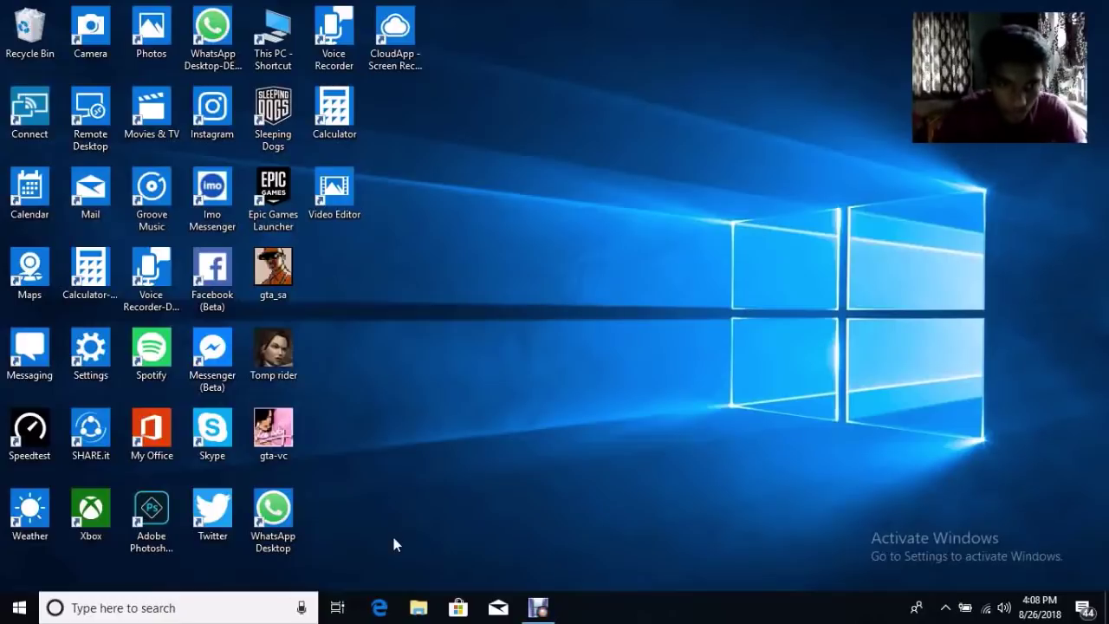
In Edge, search Bing for 'fortnite' and open the 'Fortnite - Official Site' result
left_click(378, 607)
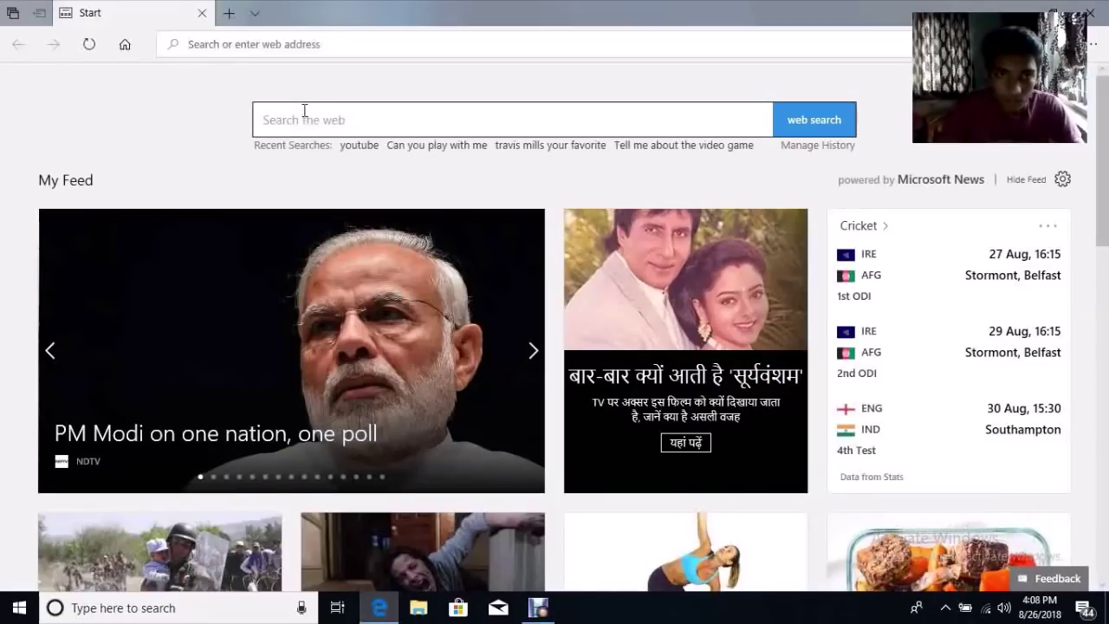
left_click(305, 116)
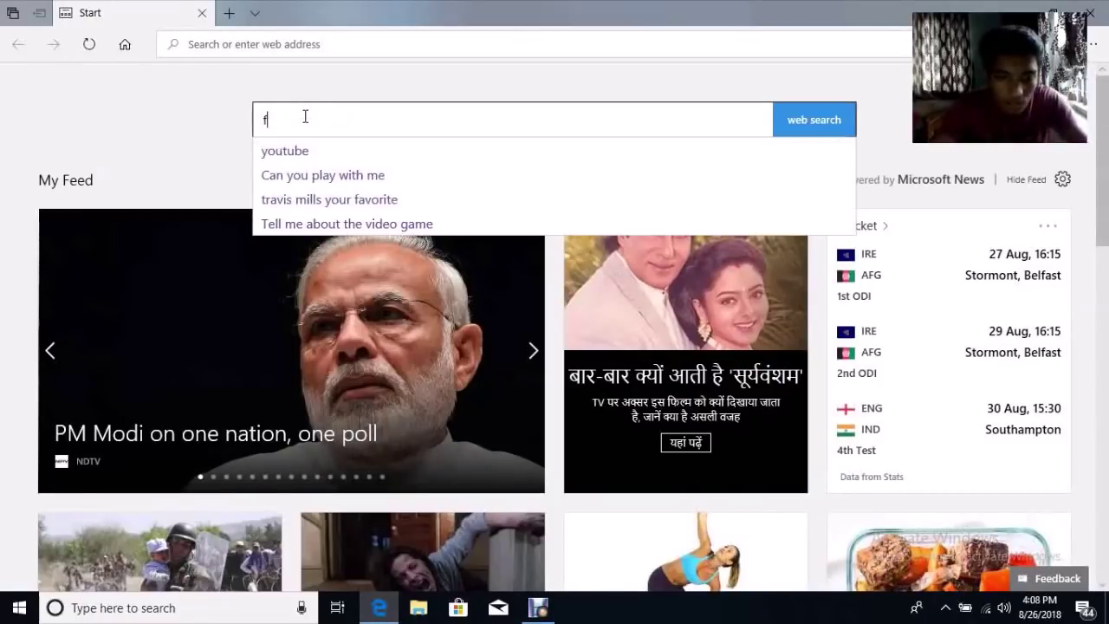
type("fort")
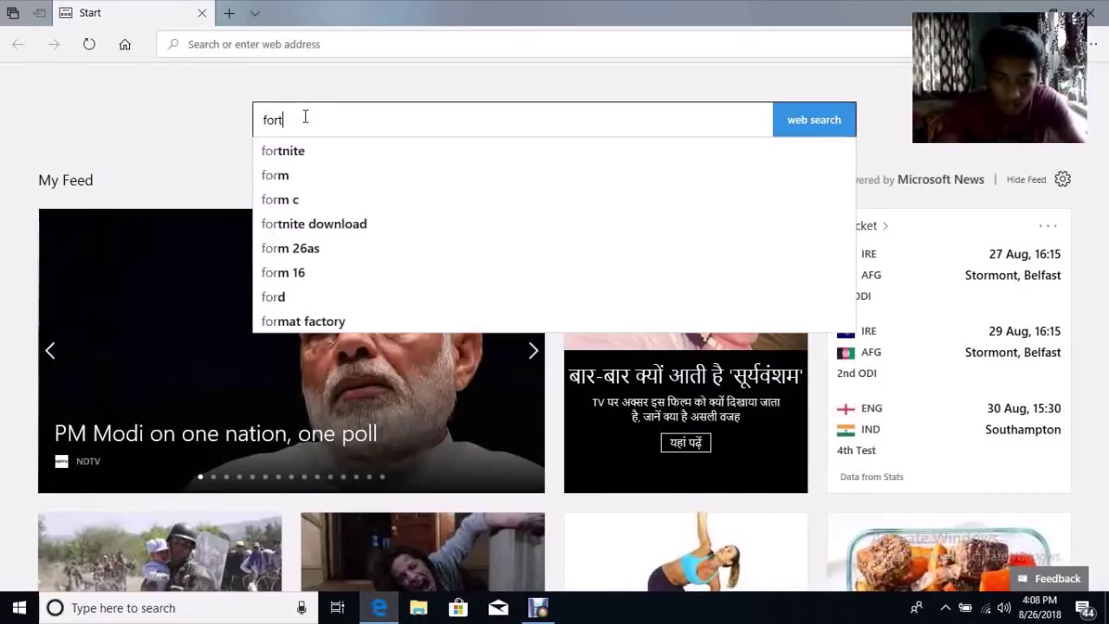
type("nite")
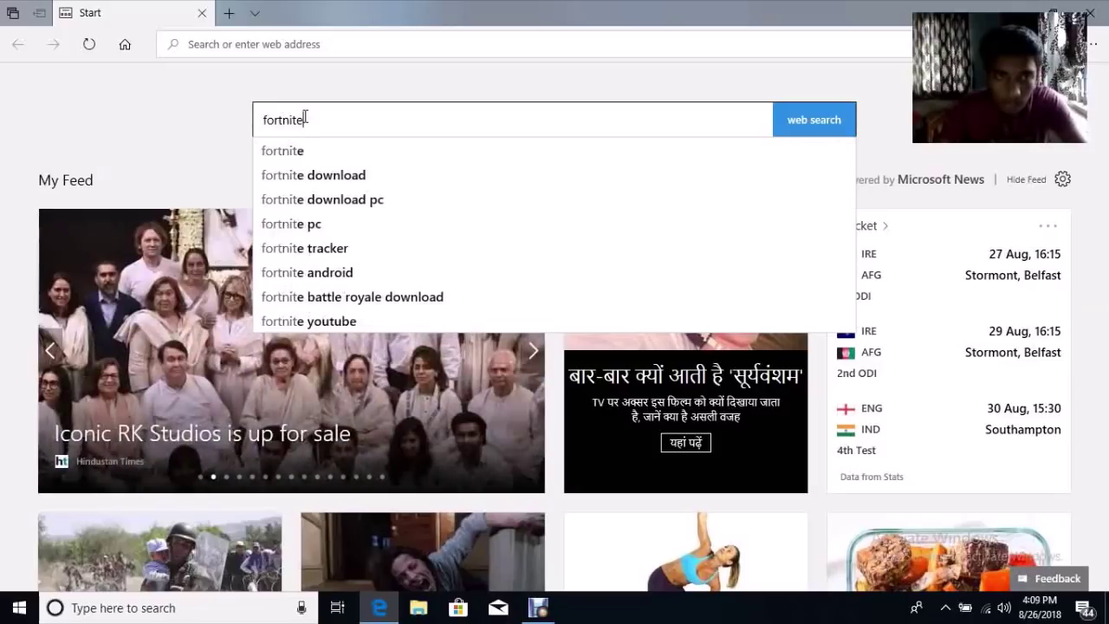
left_click(804, 123)
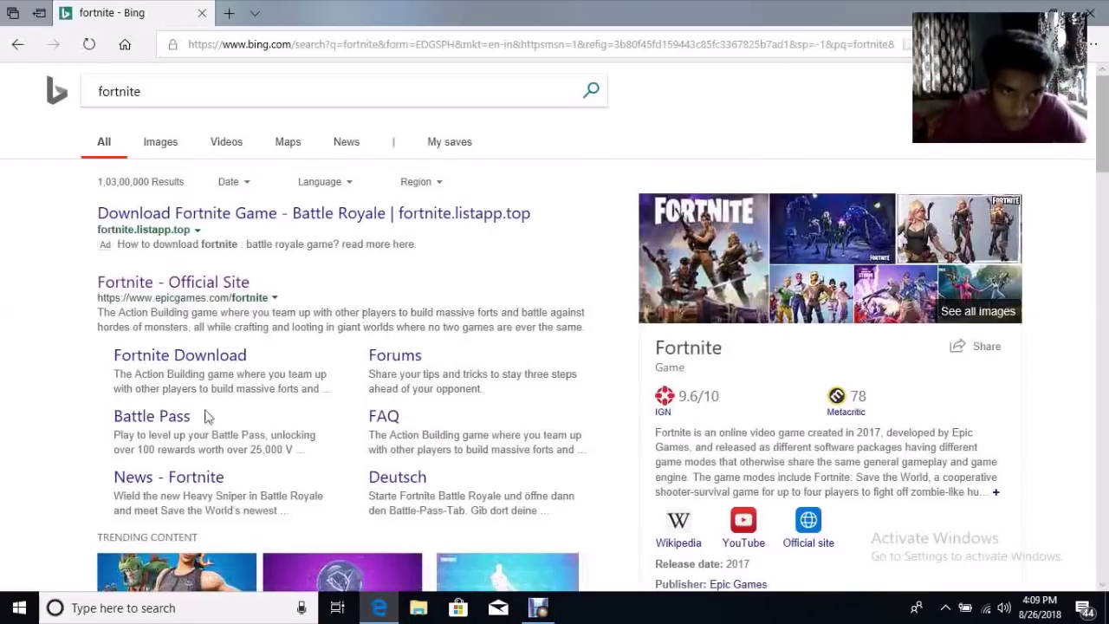
left_click(169, 292)
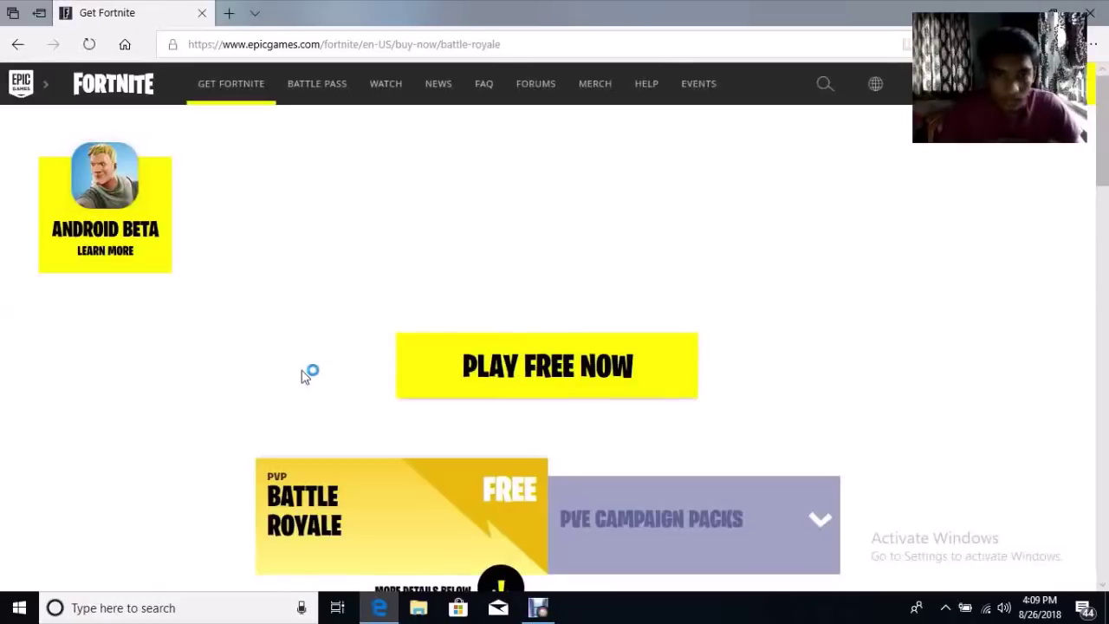
Choose Play Free Now on the Fortnite page and pick PC/Mac as the platform
left_click_drag(1106, 142, 1107, 121)
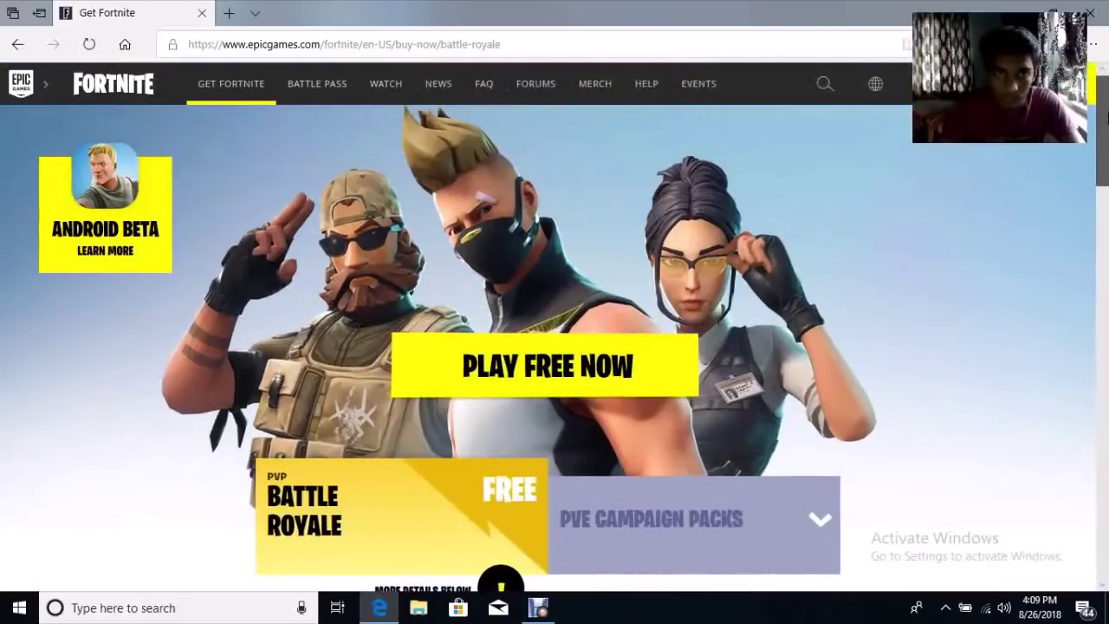
left_click(564, 352)
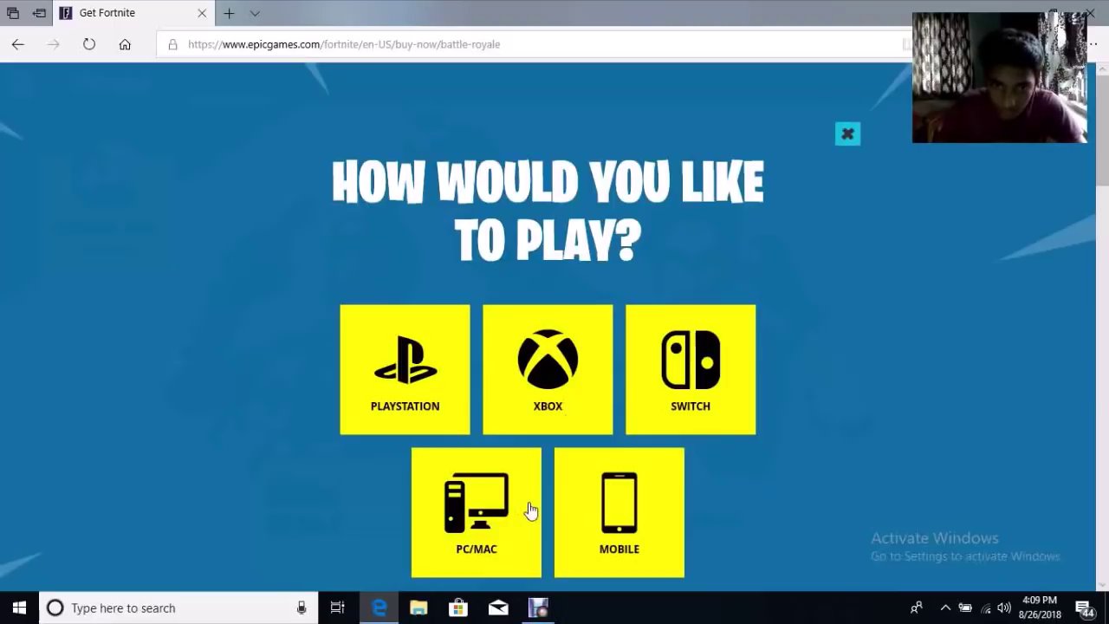
left_click(483, 510)
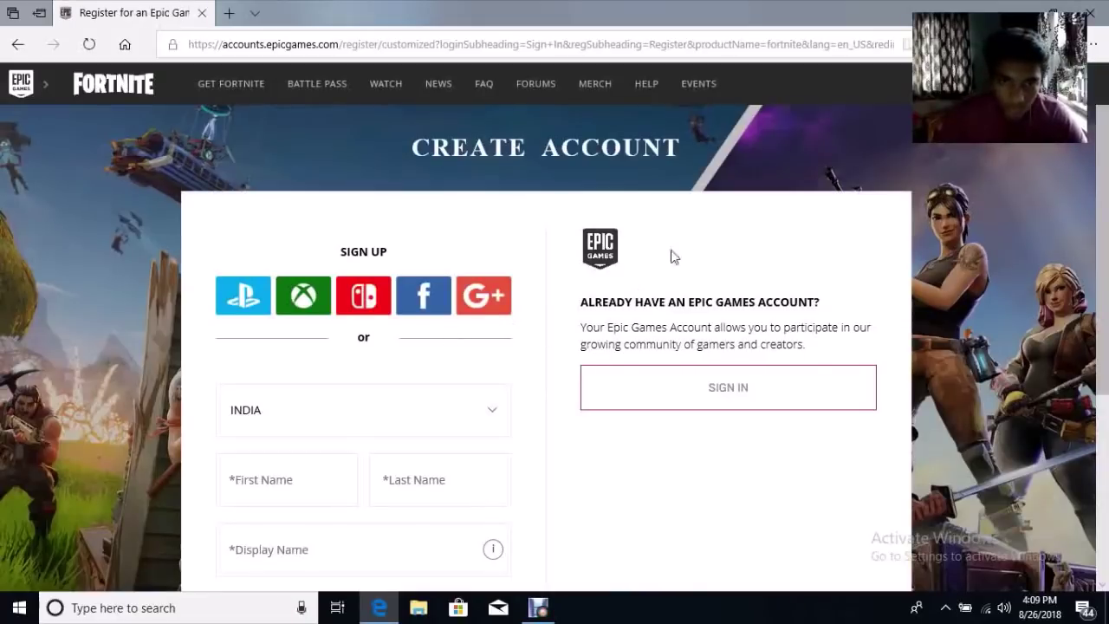
Leave the Create Account page for the Sign In page for an existing Epic Games account
left_click_drag(1108, 169, 1107, 249)
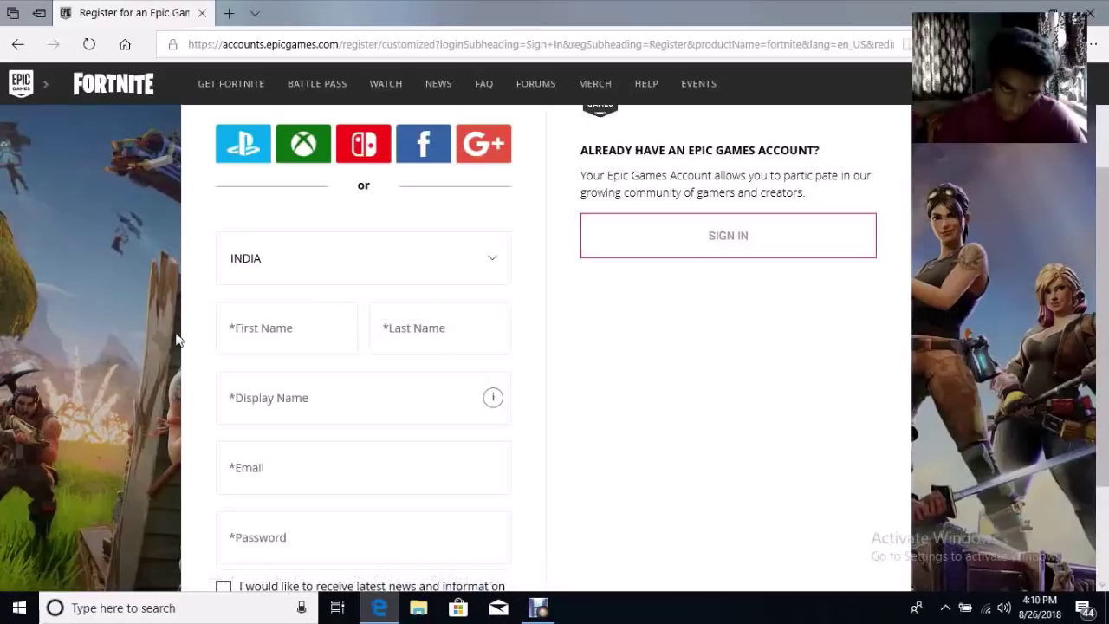
left_click(744, 260)
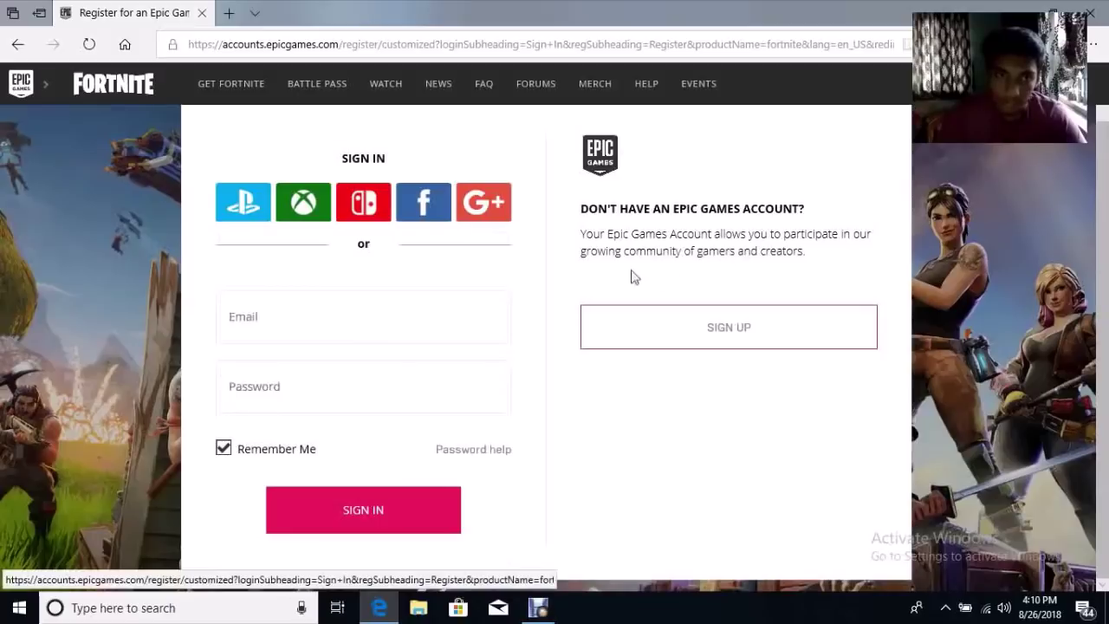
Sign in to Epic Games by entering the account e-mail and password
left_click(393, 326)
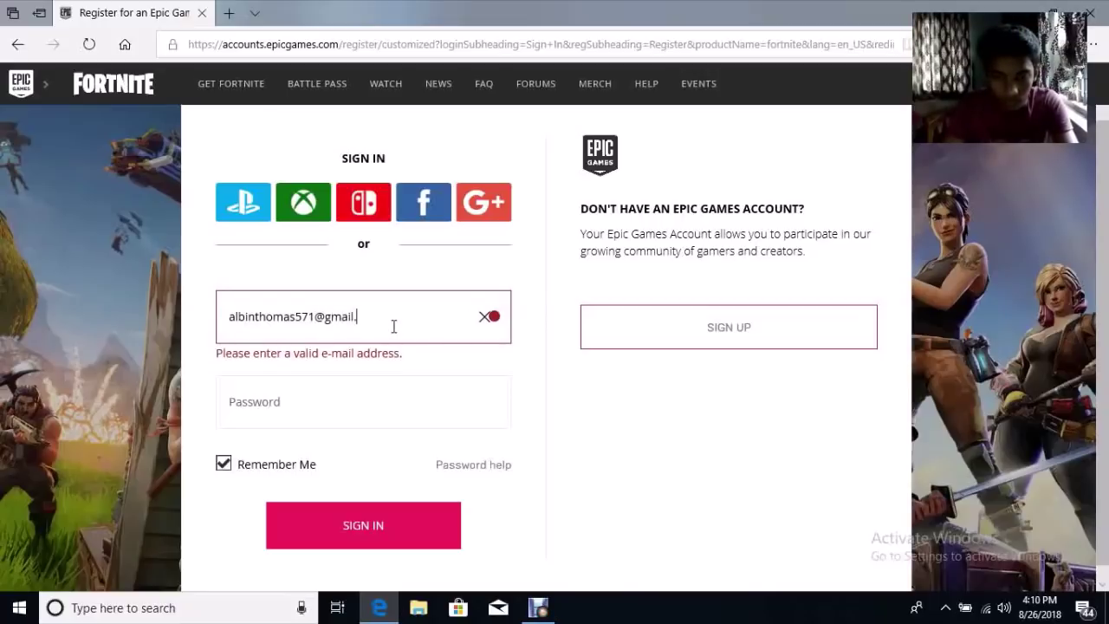
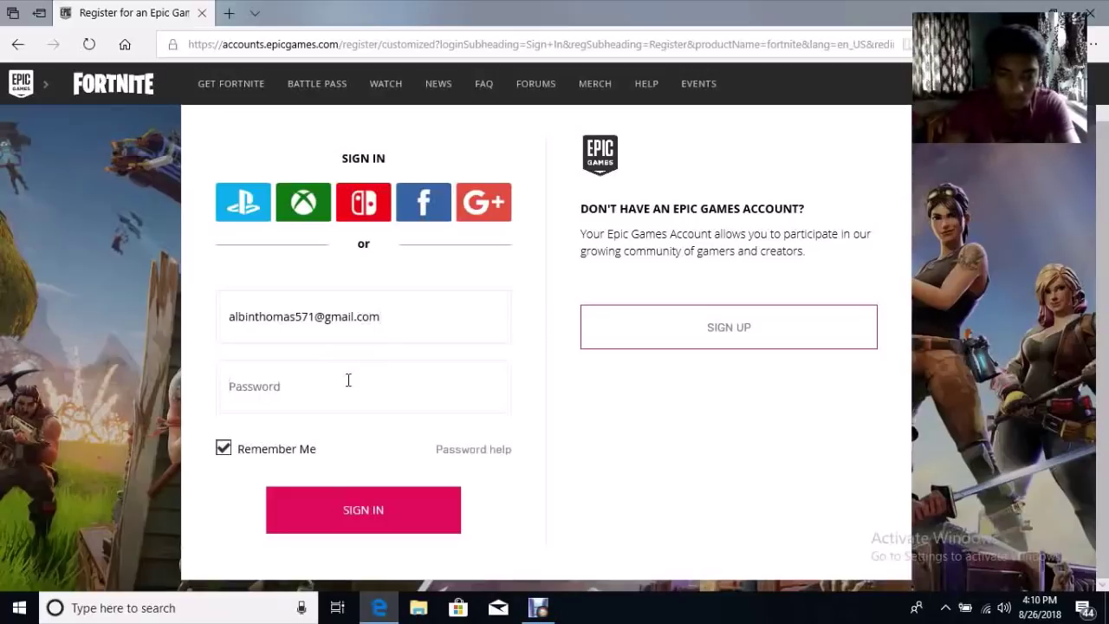
type("•")
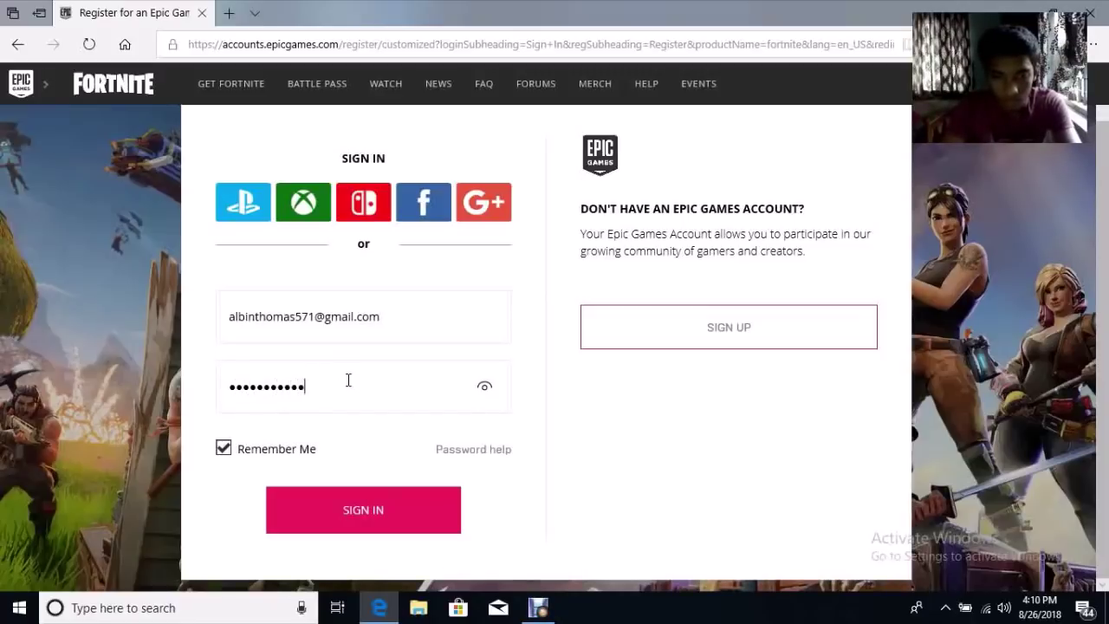
type("•••••••••••••")
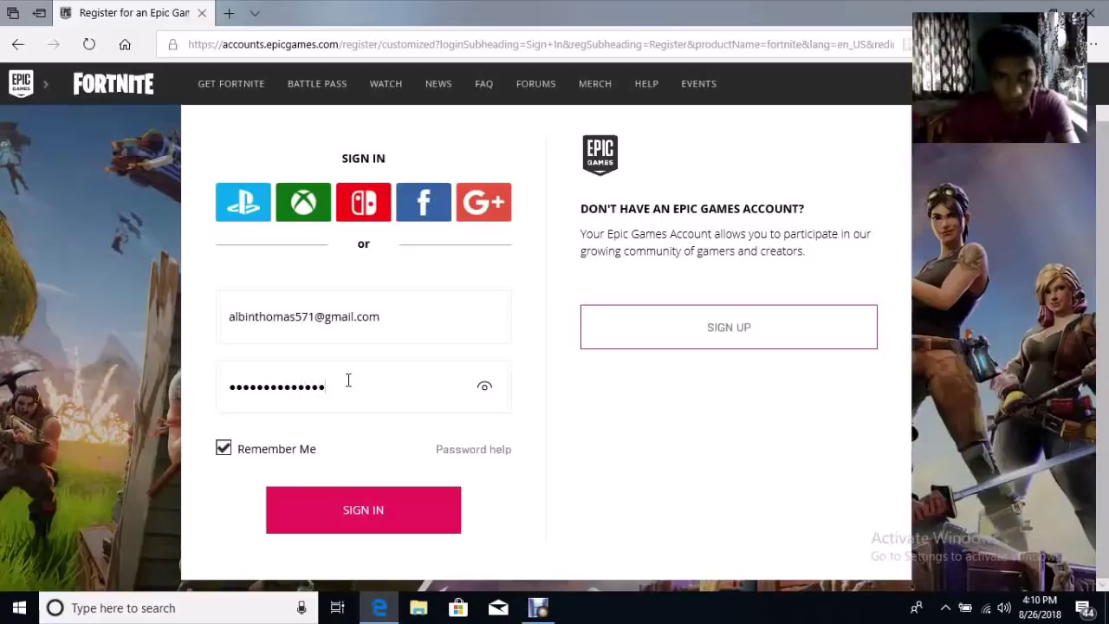
left_click(379, 508)
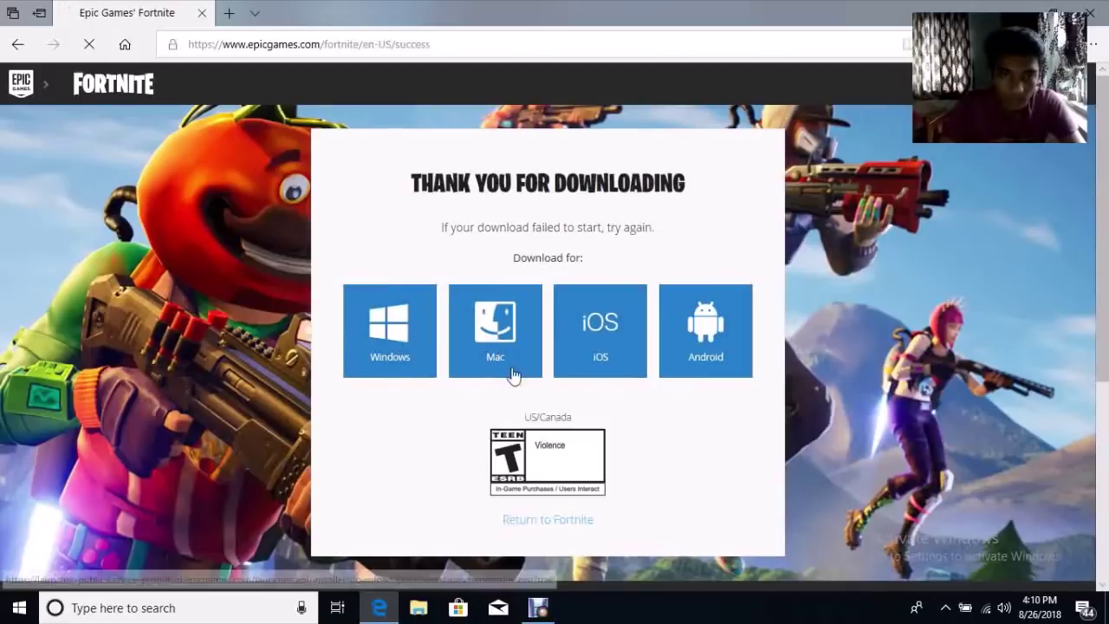
Request the Windows Epic Games installer download from the Thank You page
left_click(515, 351)
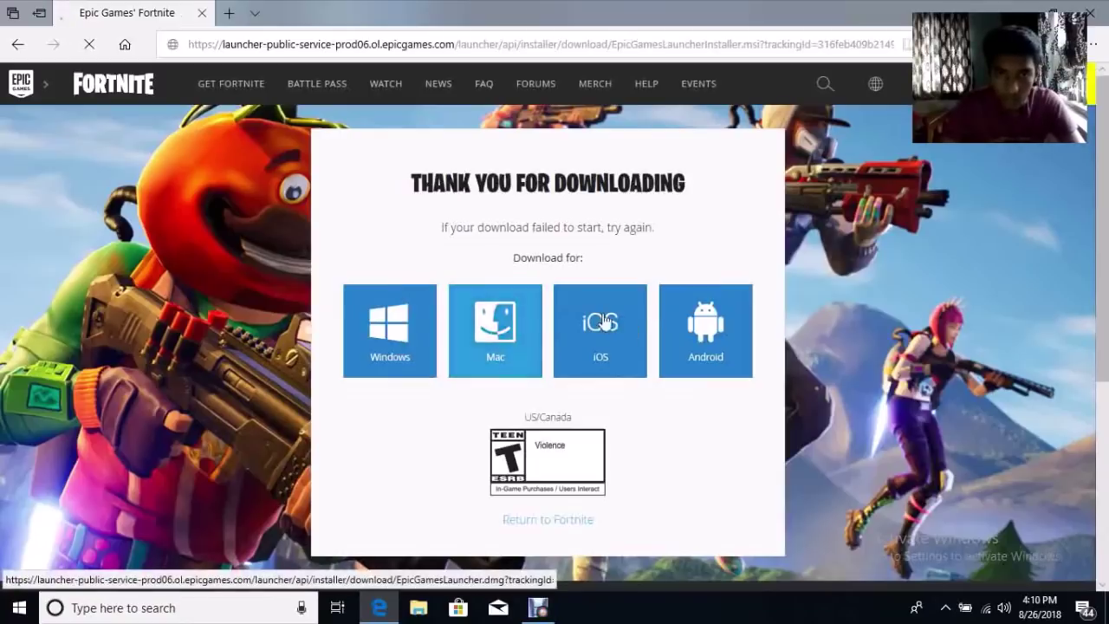
left_click(370, 347)
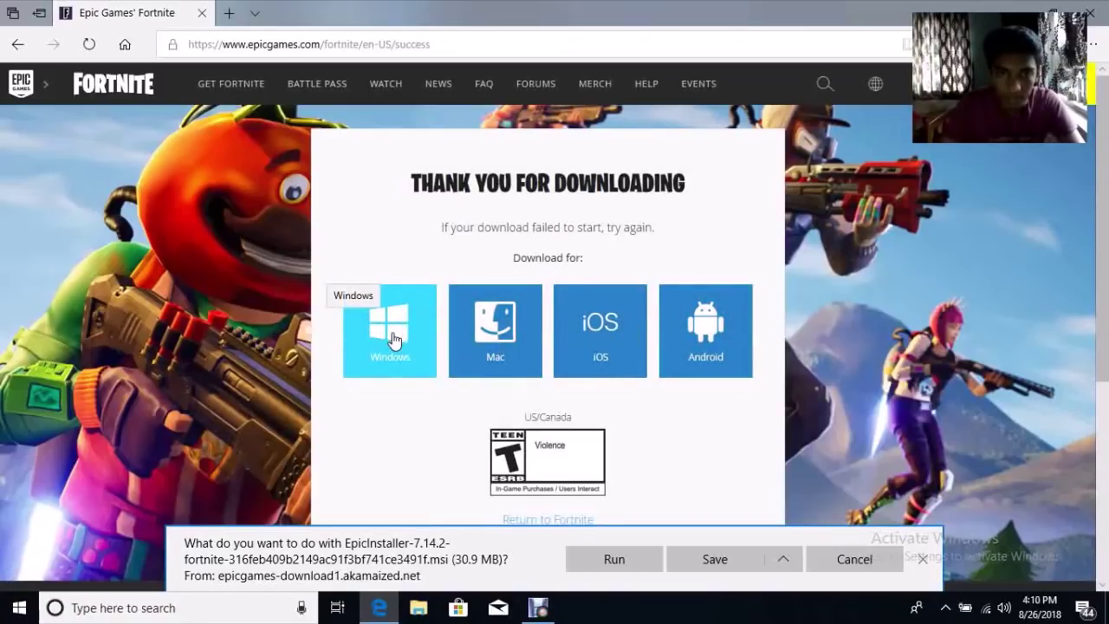
left_click(393, 338)
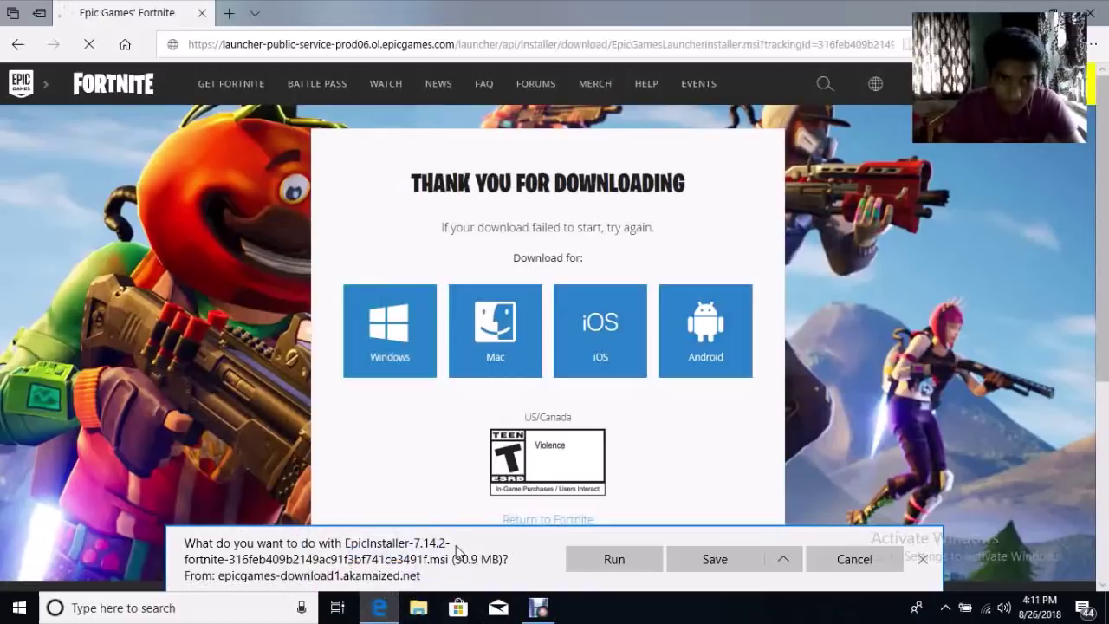
Run both downloaded EpicInstaller files and show the Edge downloads list
left_click(597, 561)
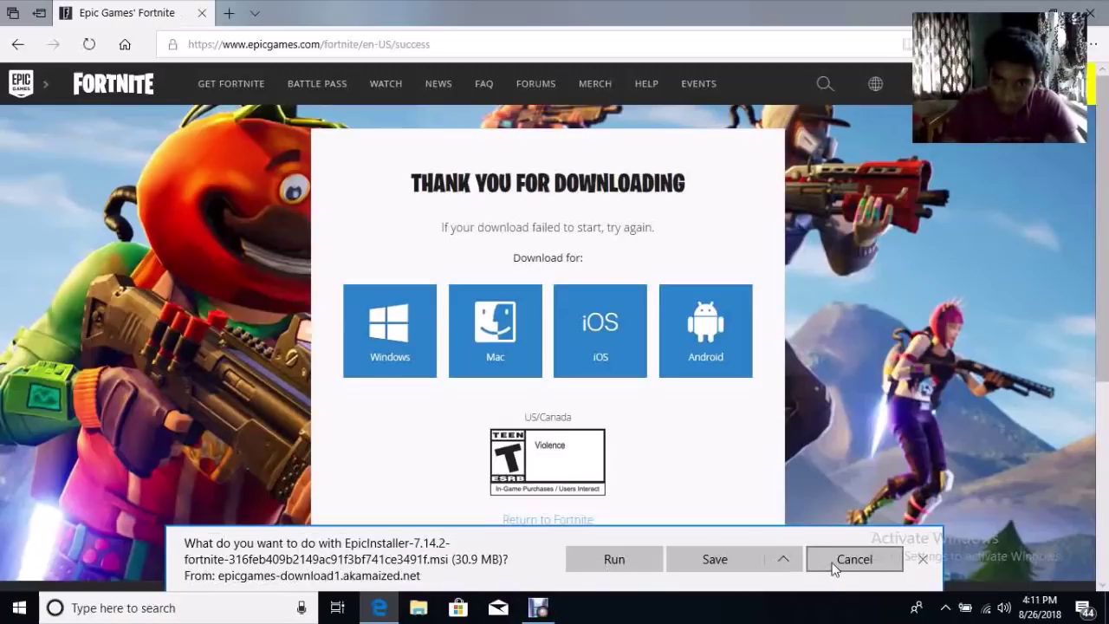
left_click(632, 559)
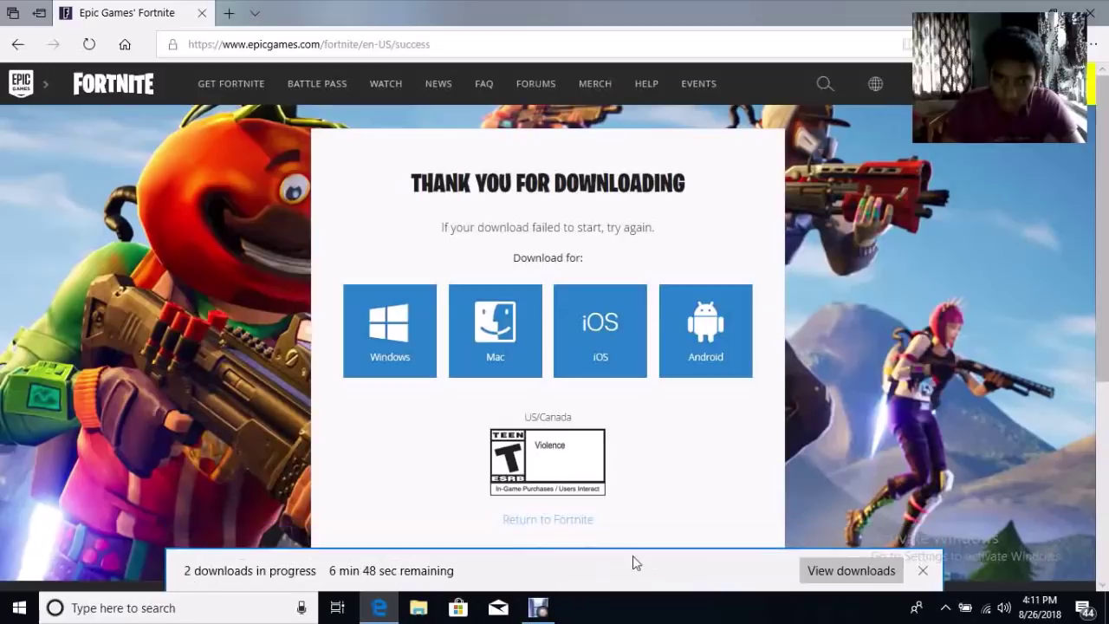
left_click(876, 568)
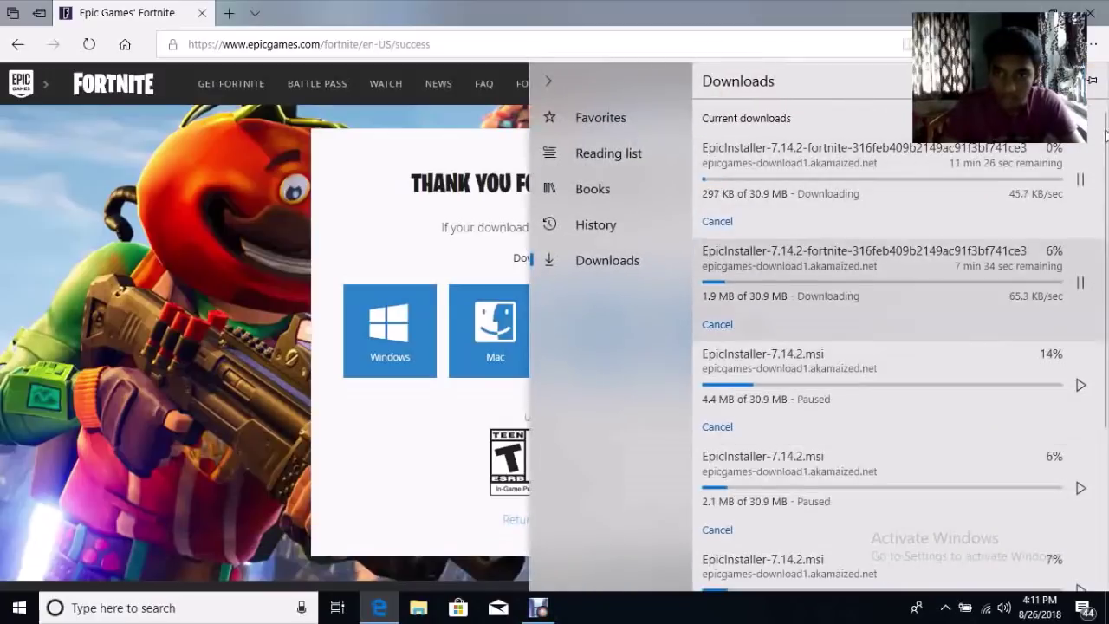
Cancel the duplicate EpicInstaller download, then close Edge despite the running-downloads warning
left_click_drag(1105, 144, 1097, 420)
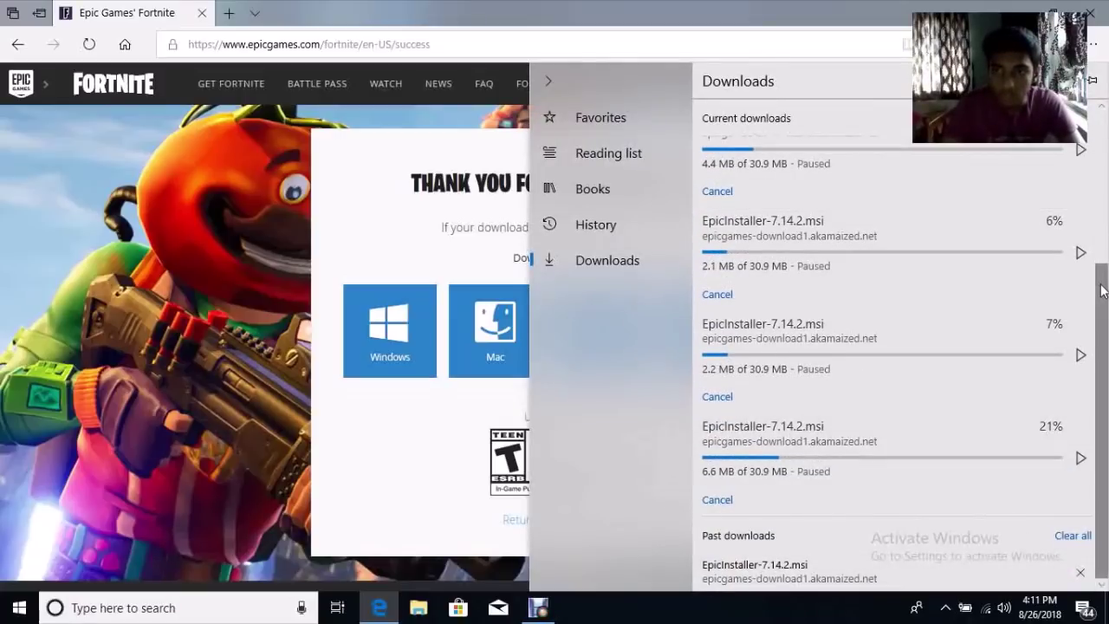
scroll(1106, 278, "up", 5)
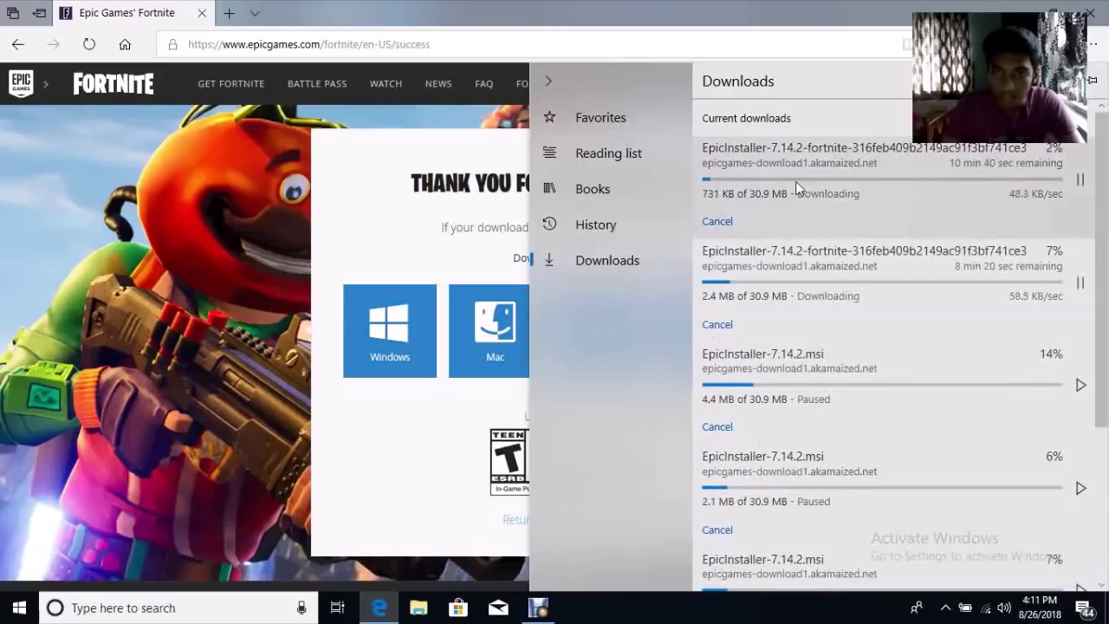
left_click(717, 221)
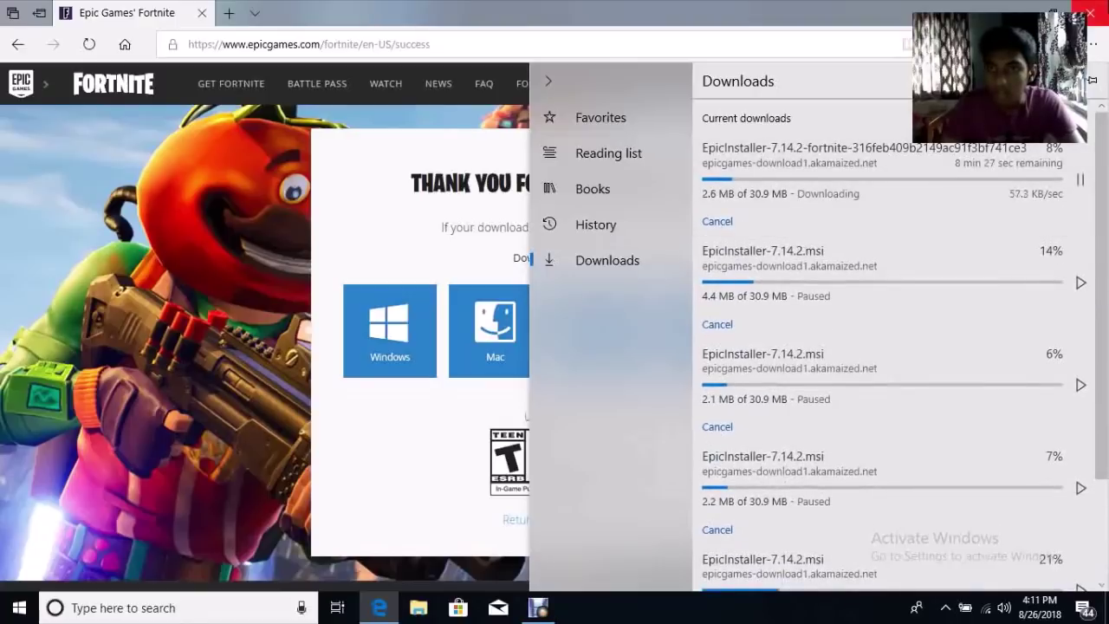
left_click(1090, 12)
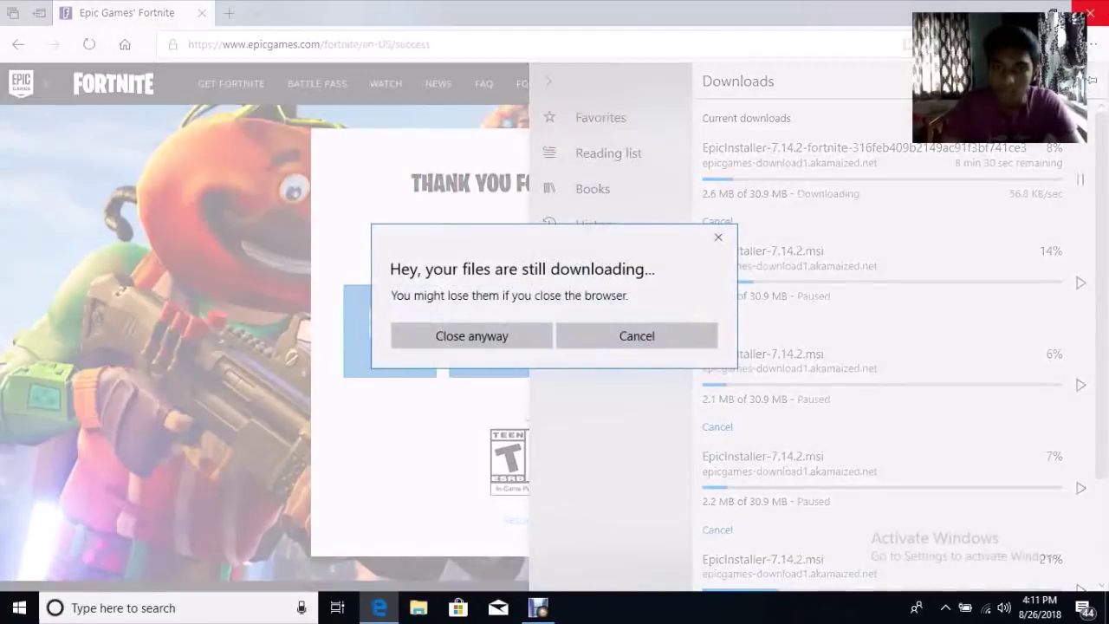
left_click(495, 353)
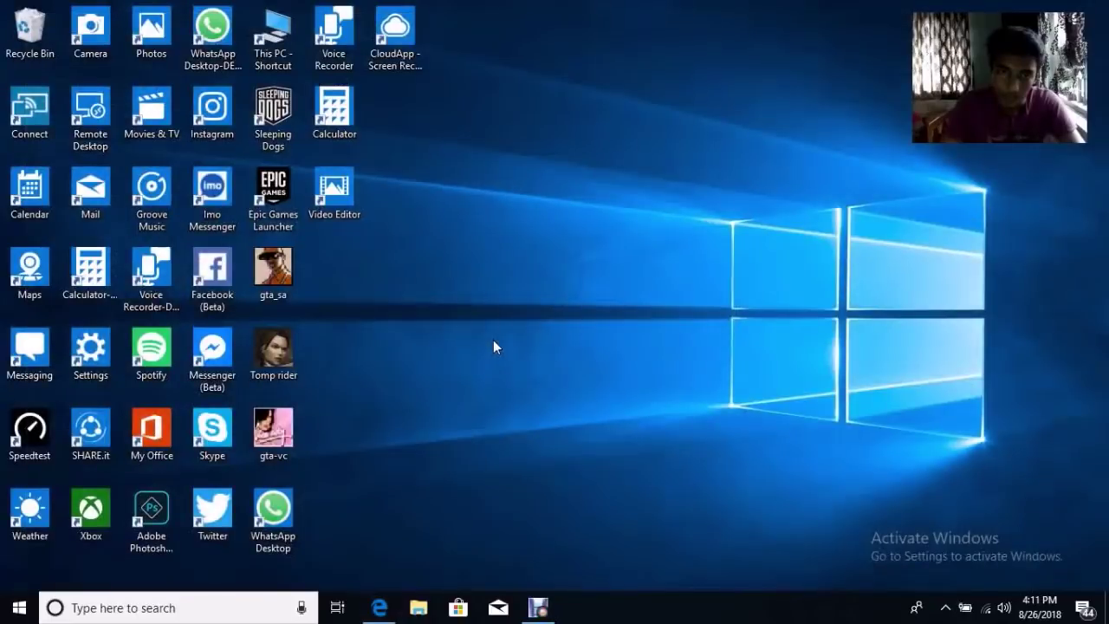
Launch the Epic Games Launcher from its desktop shortcut to reach the Fortnite page
double_click(271, 201)
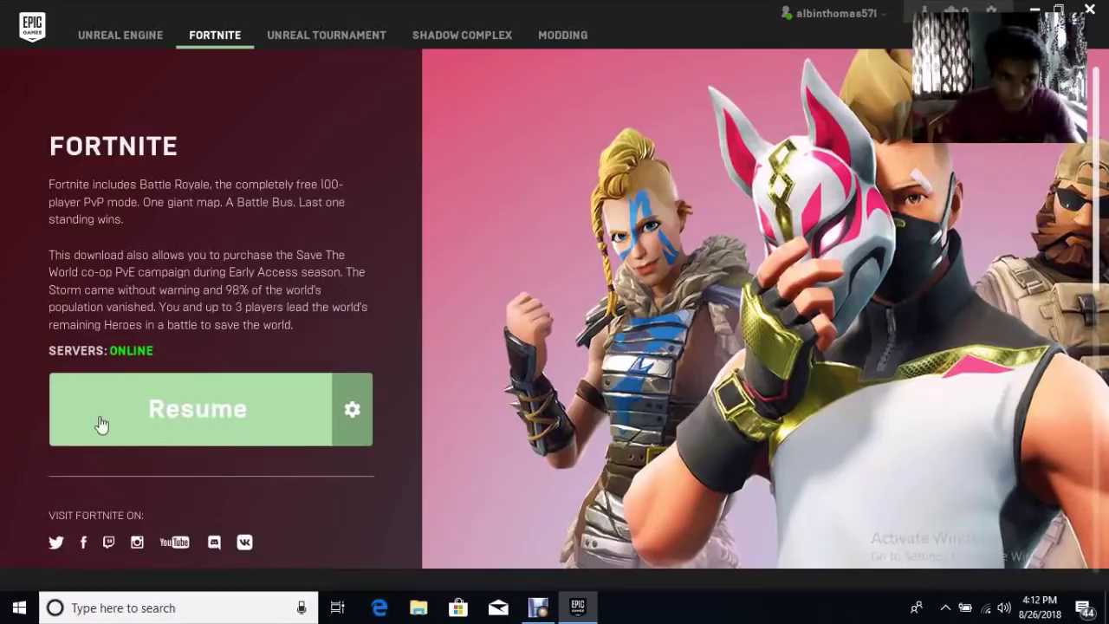
Resume the paused Fortnite download with the green Resume button
left_click(226, 423)
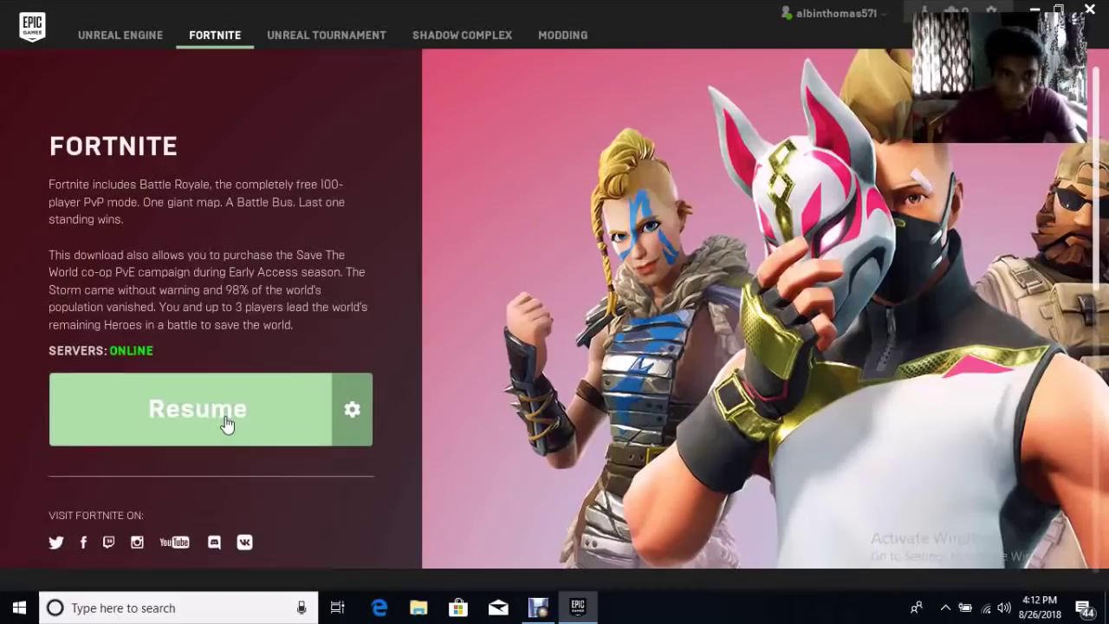